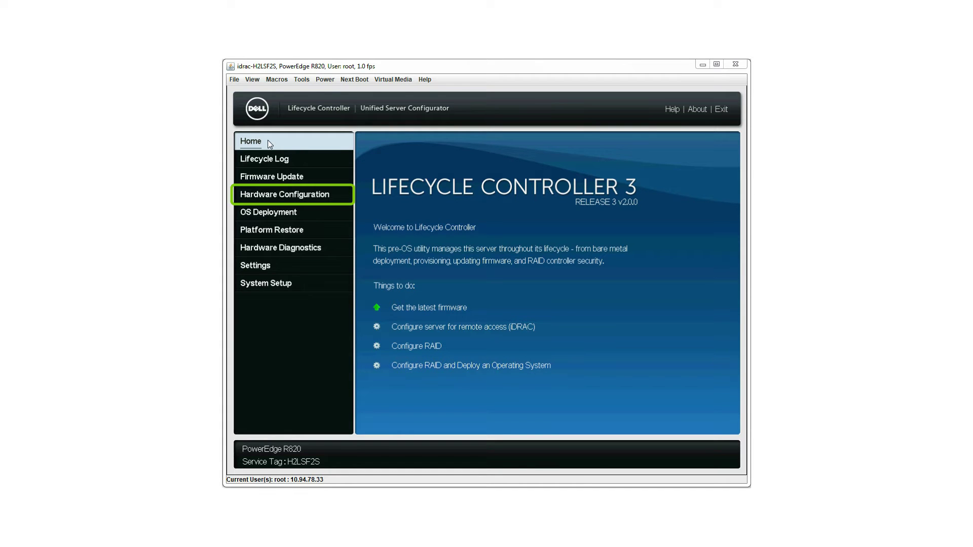
Step: Go to Hardware Configuration and show its Configuration Wizards list
click(290, 196)
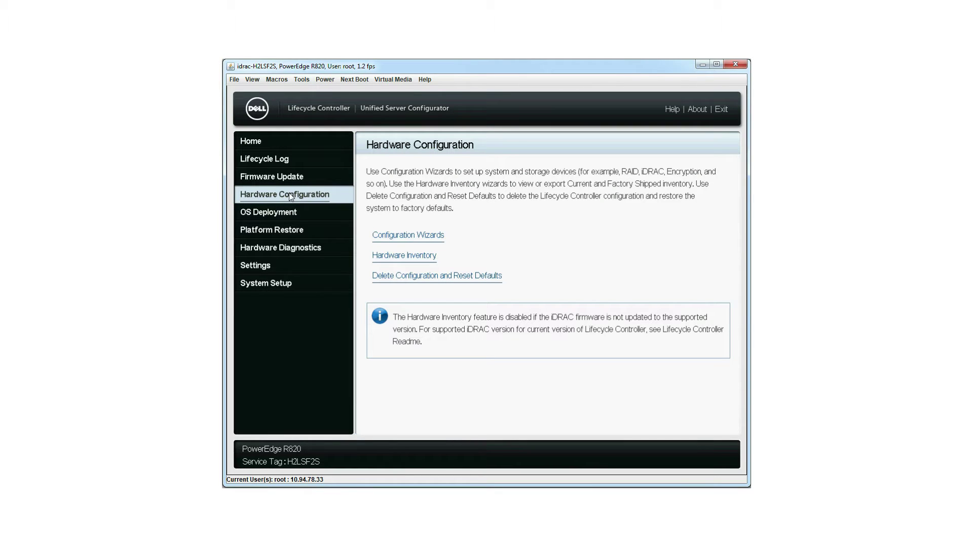
click(408, 236)
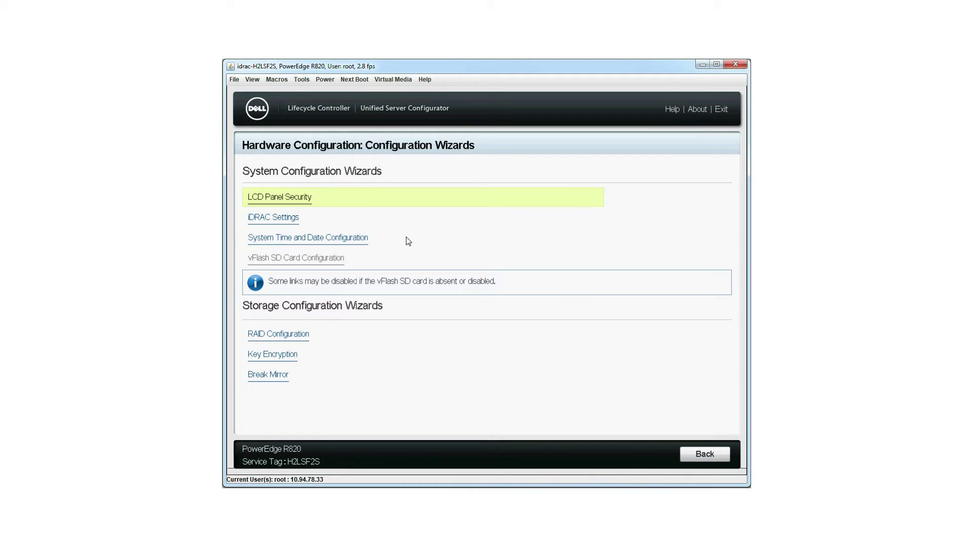
Step: Start RAID Configuration on the PERC H710 controller with RAID 1 as the level
click(295, 344)
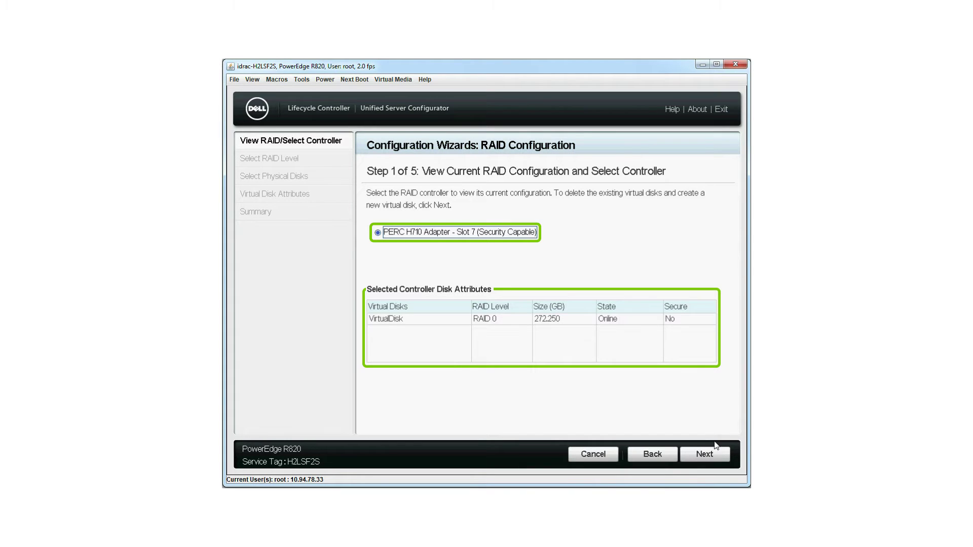
click(704, 454)
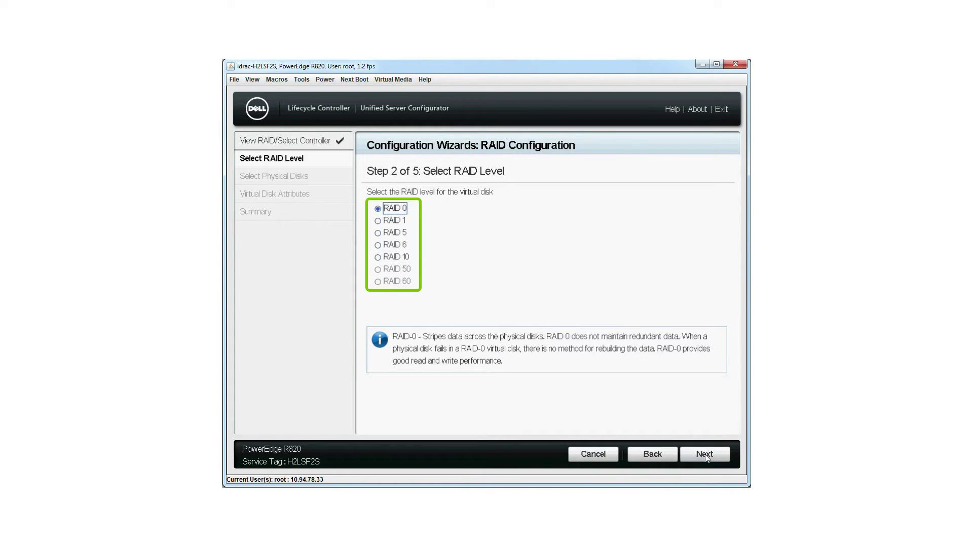
click(378, 221)
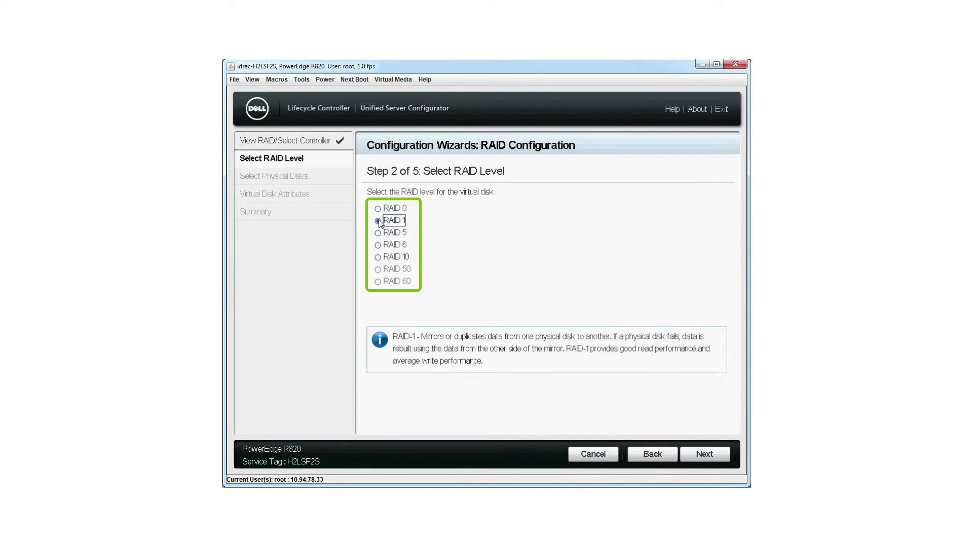
click(705, 454)
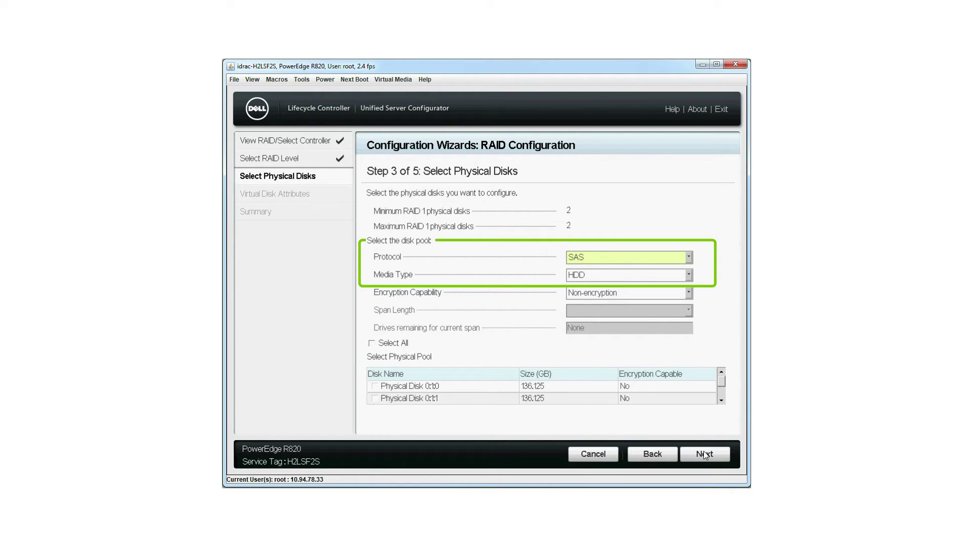
Step: Filter the disk pool to Self-encryption and select Physical Disks 0:1:2 and 0:1:3
click(579, 294)
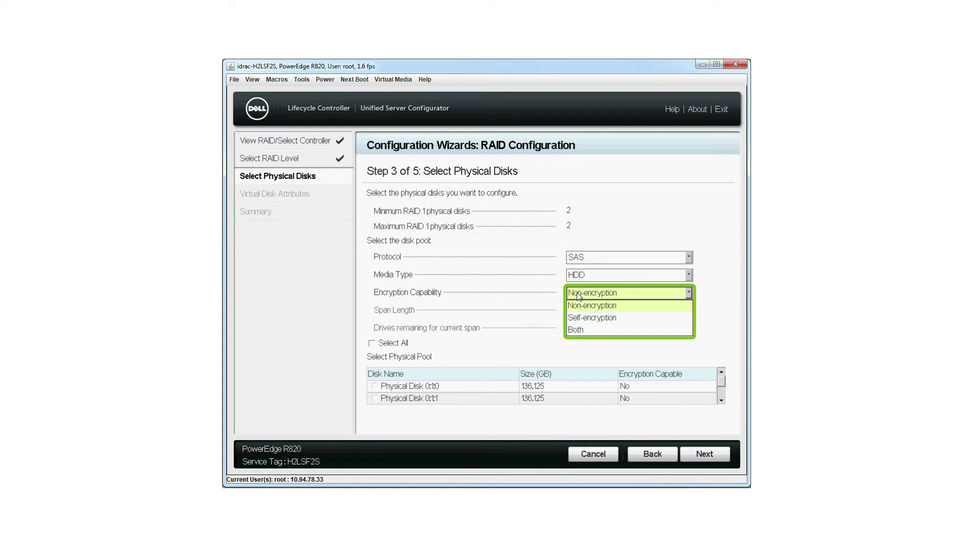
click(582, 317)
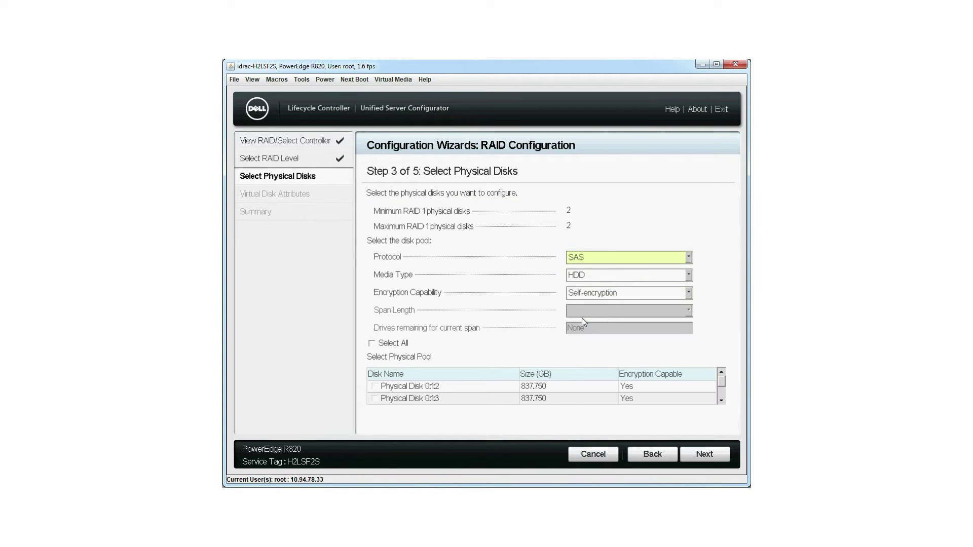
click(375, 387)
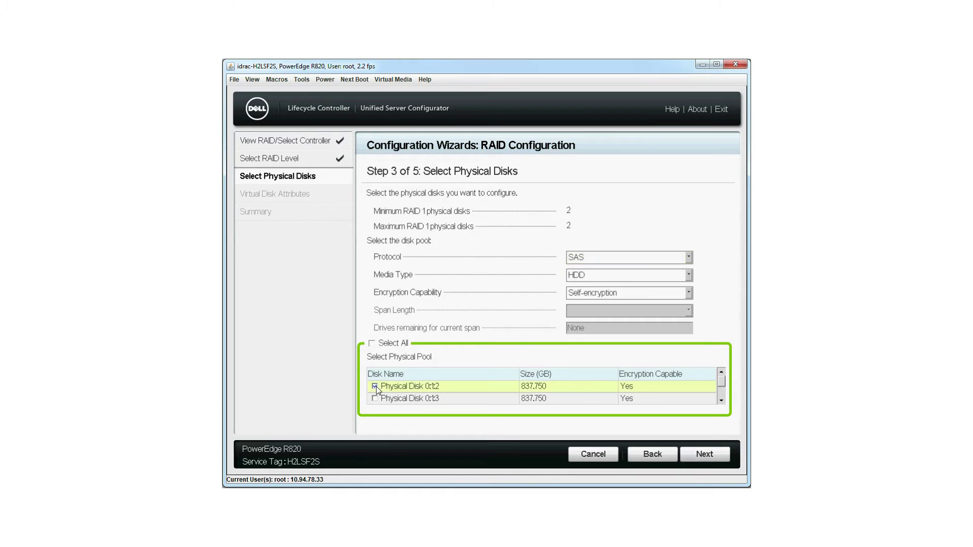
click(375, 399)
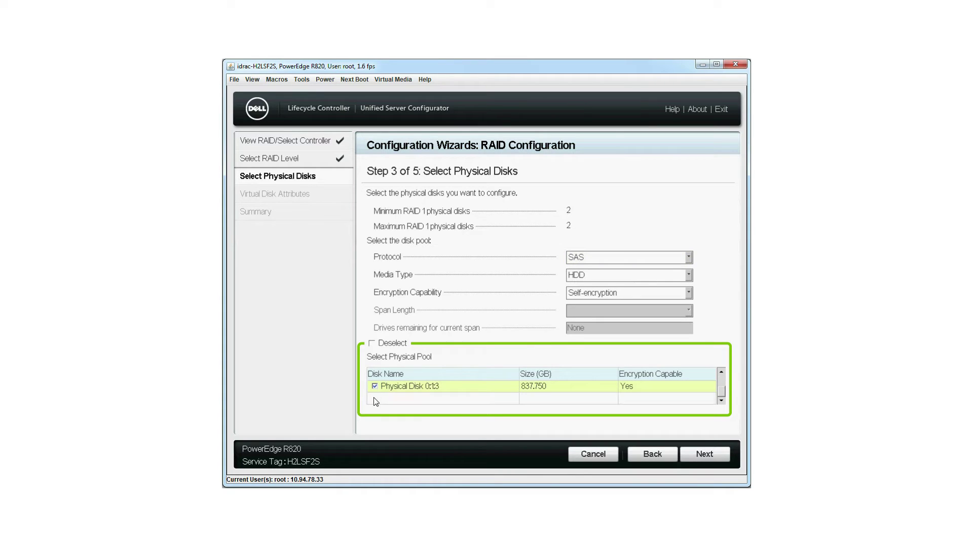
Step: Name the virtual disk 'secure-VD1' with size 0.1 GB and reach the summary
click(707, 454)
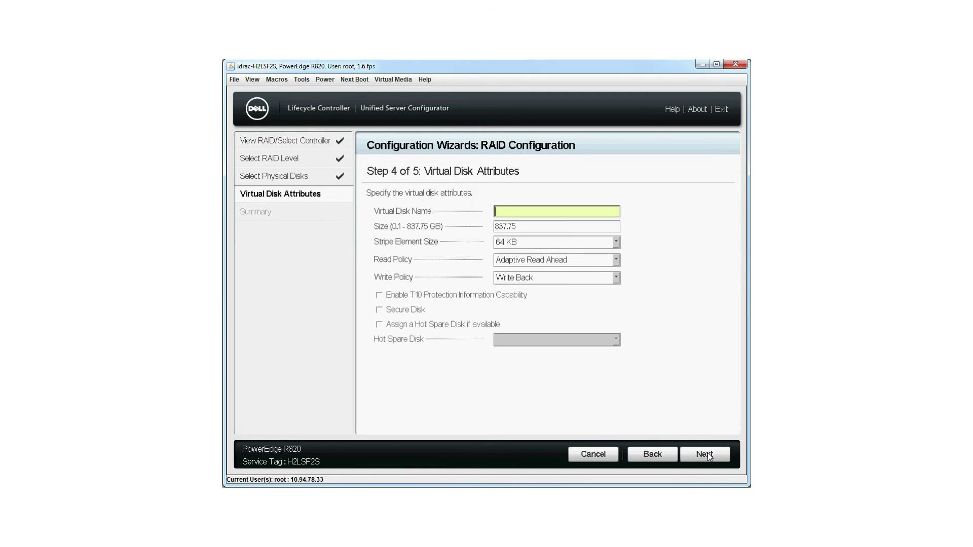
text(secu)
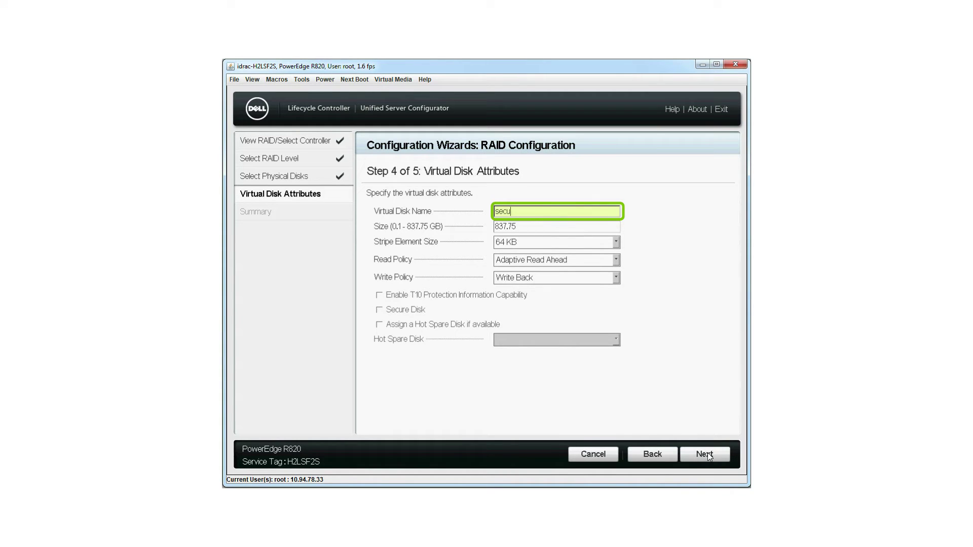
text(re-VD1)
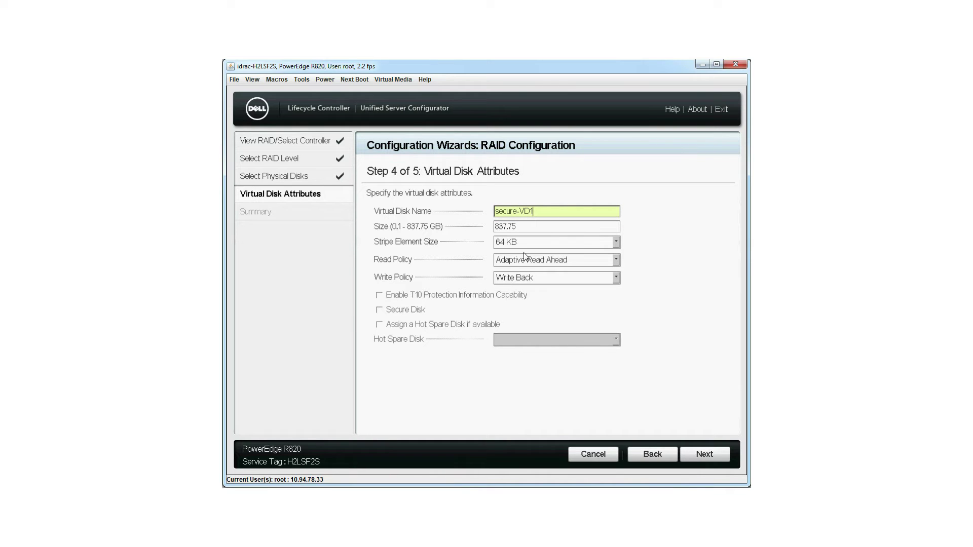
key(Tab)
key(BackSpace)
key(BackSpace)
key(BackSpace)
key(BackSpace)
key(BackSpace)
key(BackSpace)
text(0.1)
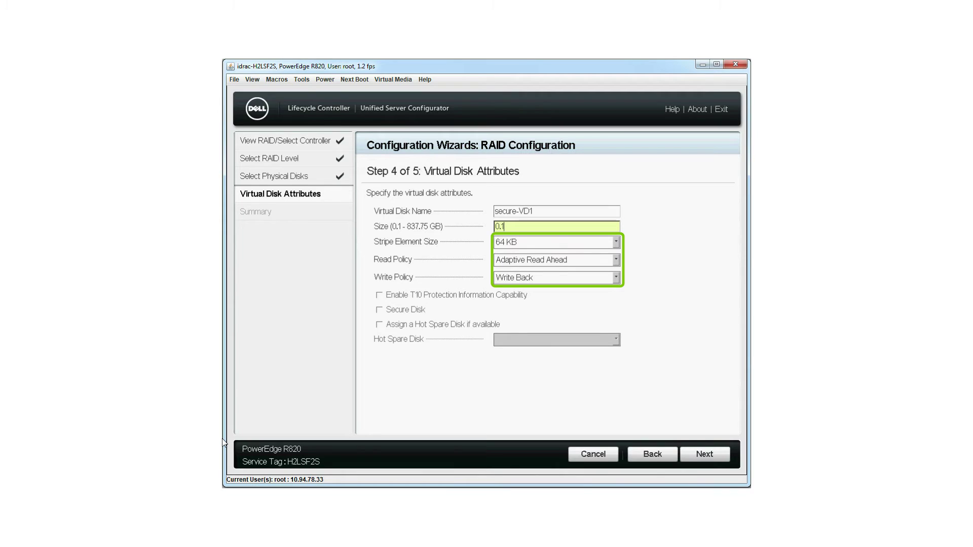
click(709, 454)
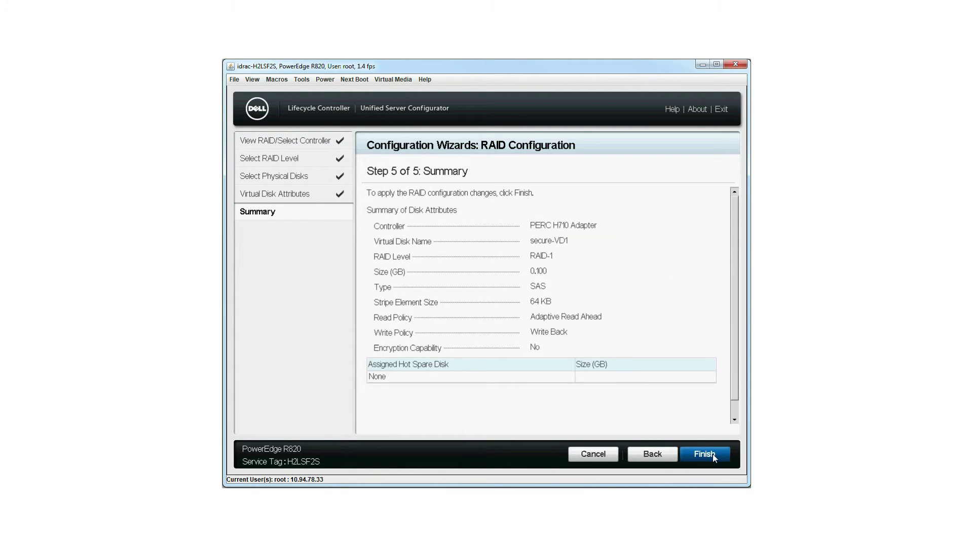
Step: Apply the RAID 1 configuration, confirming the warning and the success message
drag(731, 387, 734, 409)
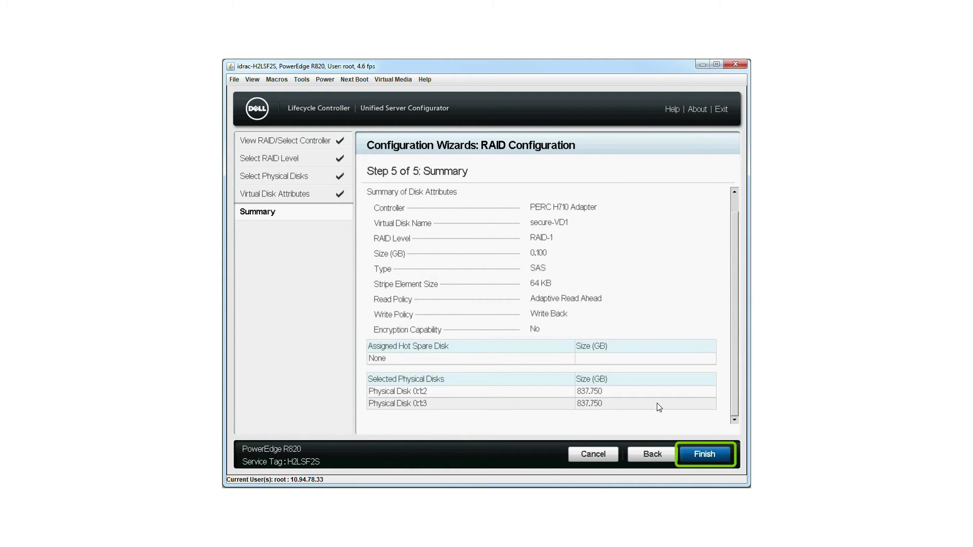
click(703, 453)
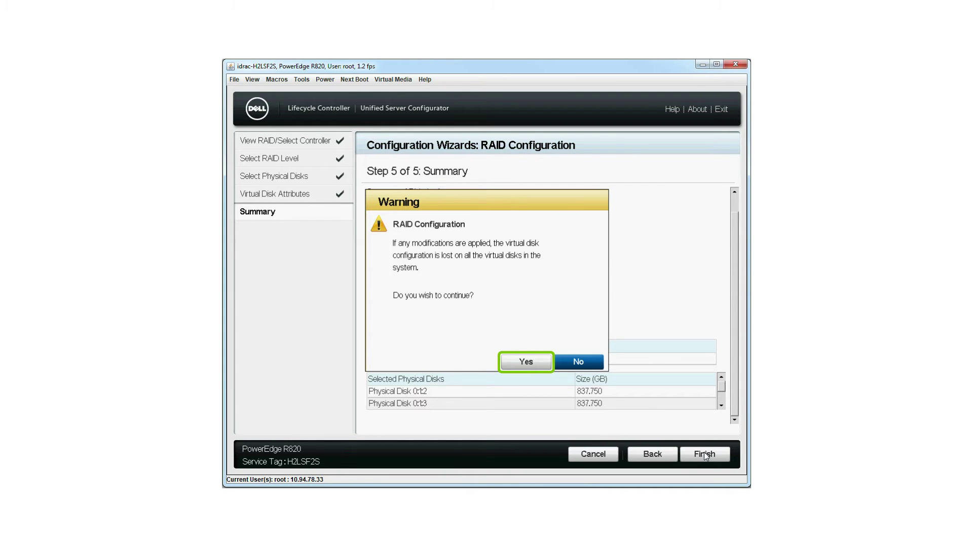
click(525, 363)
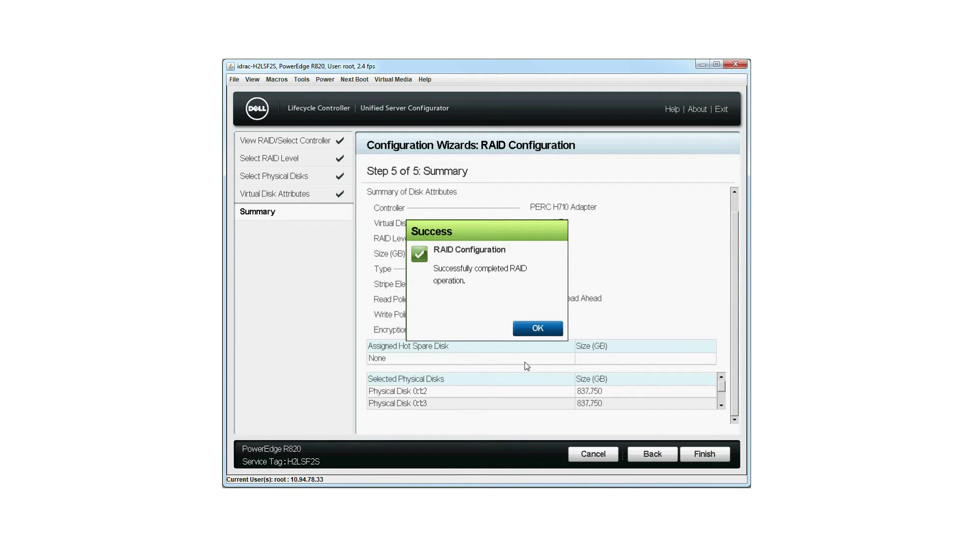
click(529, 331)
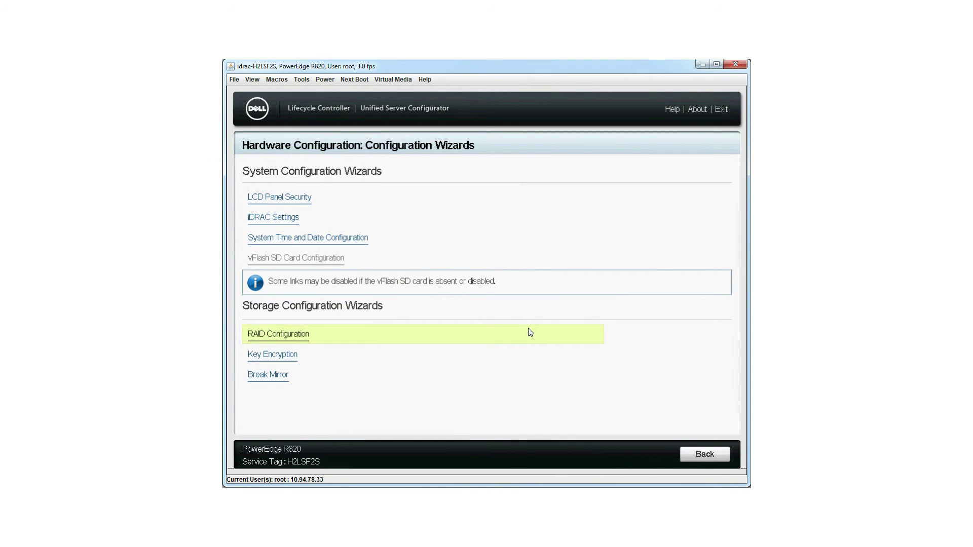
click(293, 358)
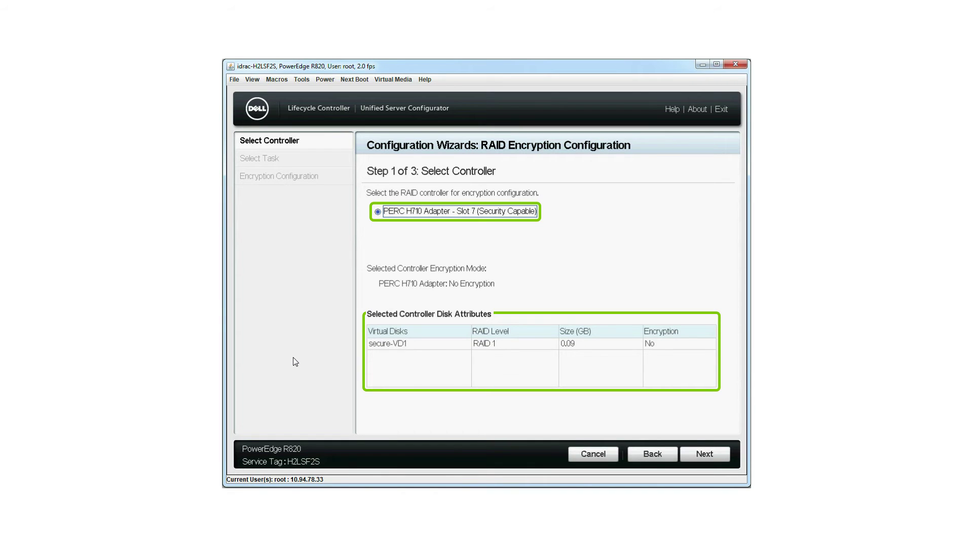
Step: Choose Setup Local Key Encryption for the PERC H710 controller and advance to the passphrase step
click(705, 453)
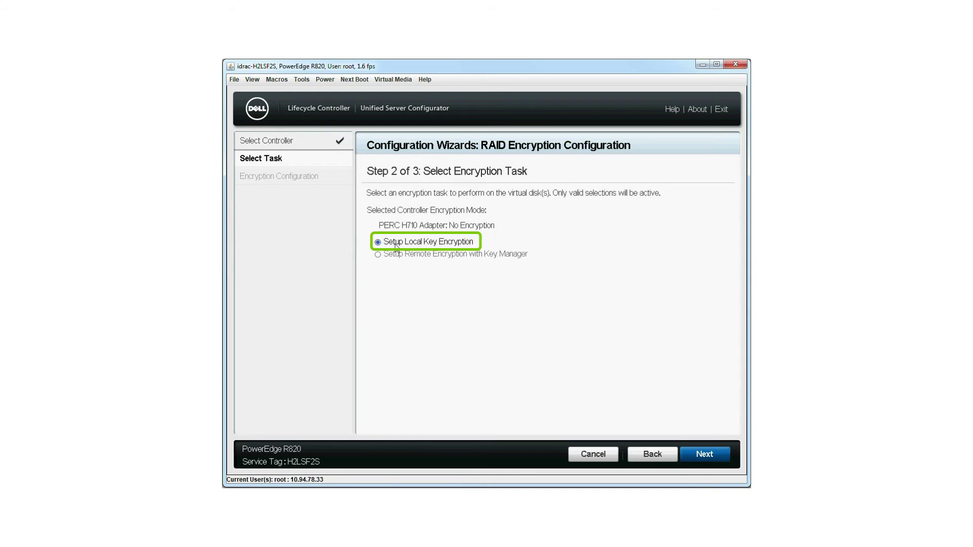
click(397, 247)
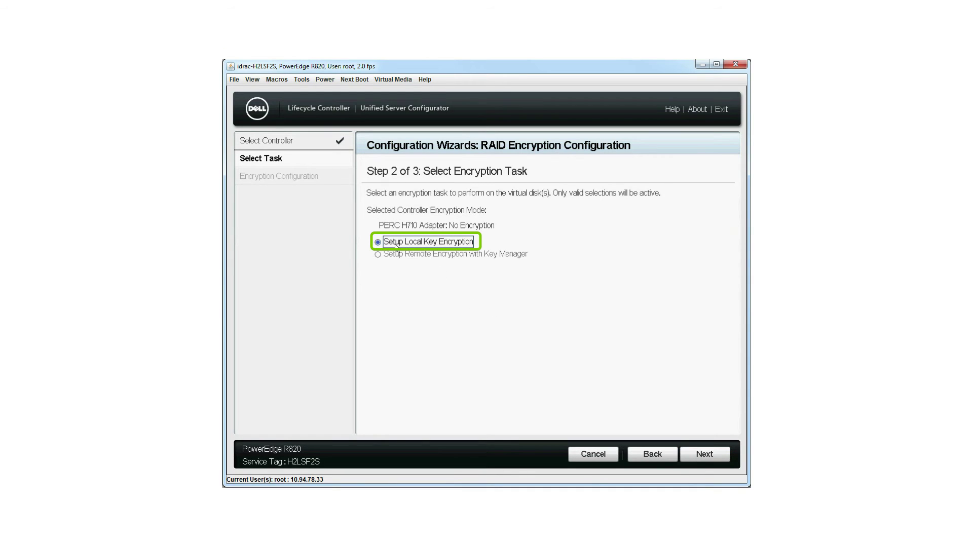
click(705, 454)
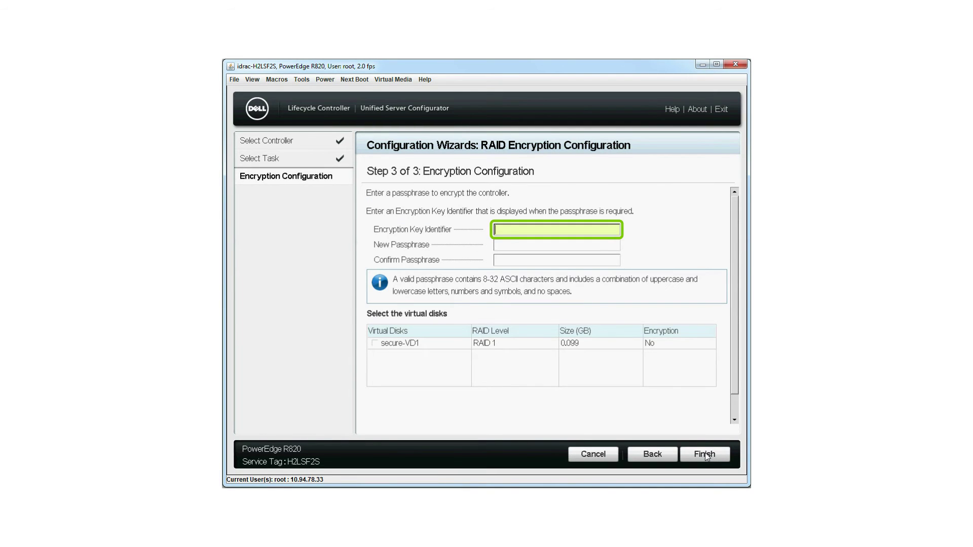
Step: Enter the encryption key identifier and passphrase, tick secure-VD1, and finish
click(513, 248)
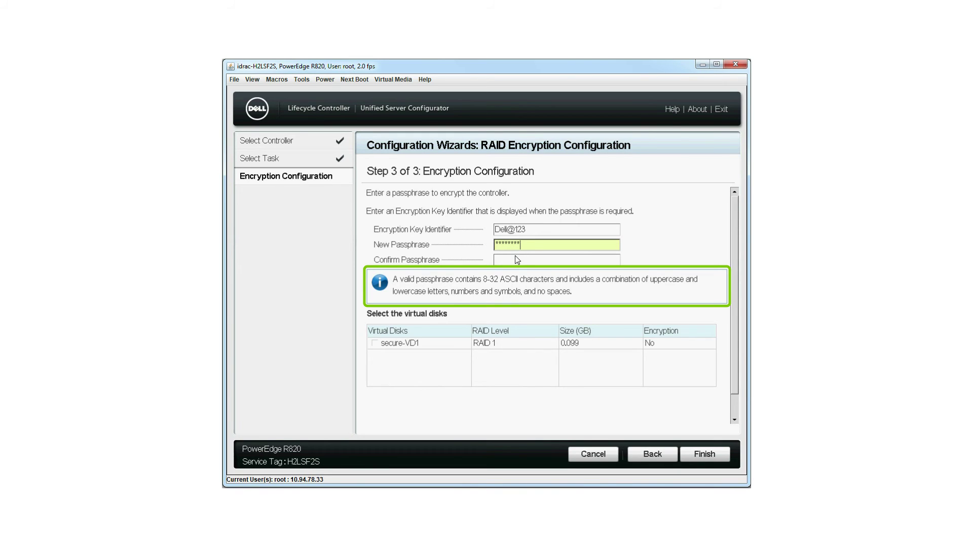
click(516, 261)
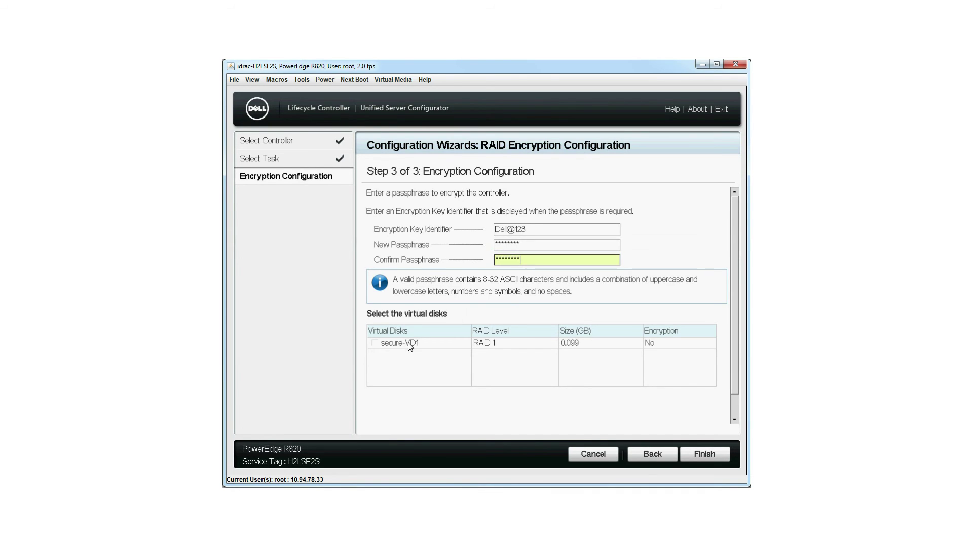
click(375, 344)
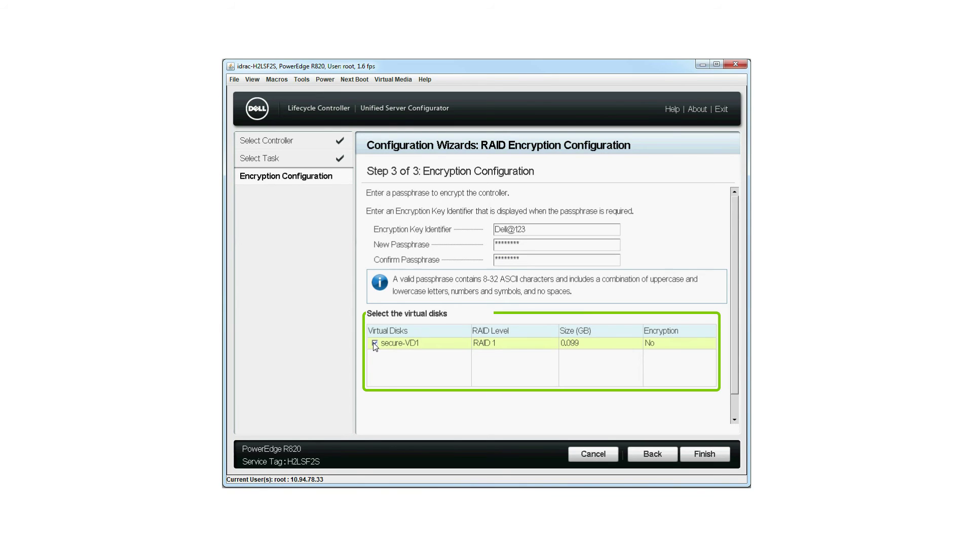
click(703, 456)
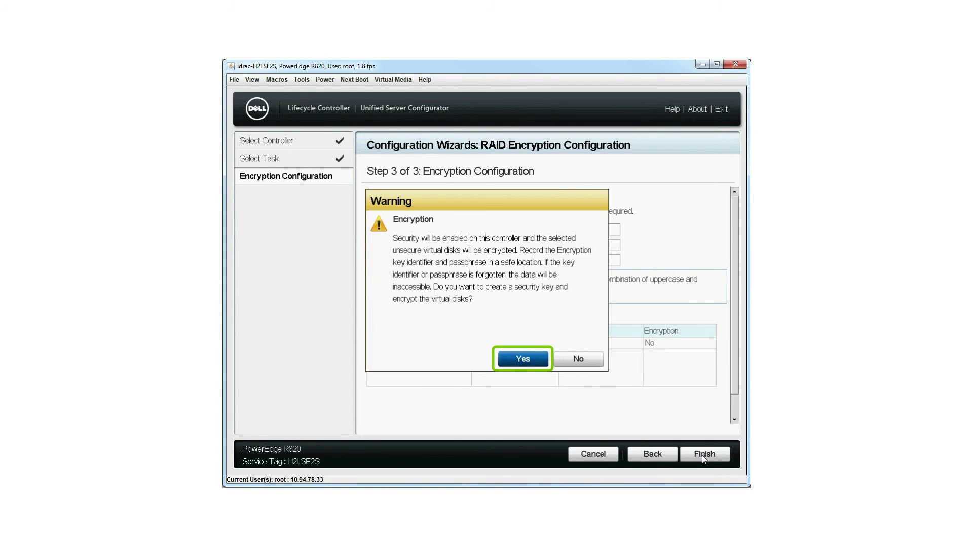
Step: Confirm the encryption warning and acknowledge the success message
click(527, 363)
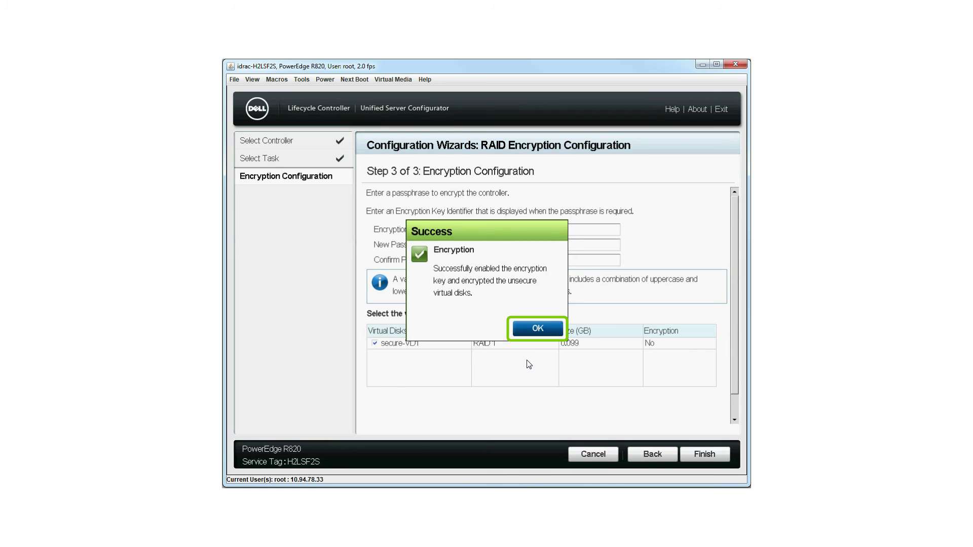
click(544, 330)
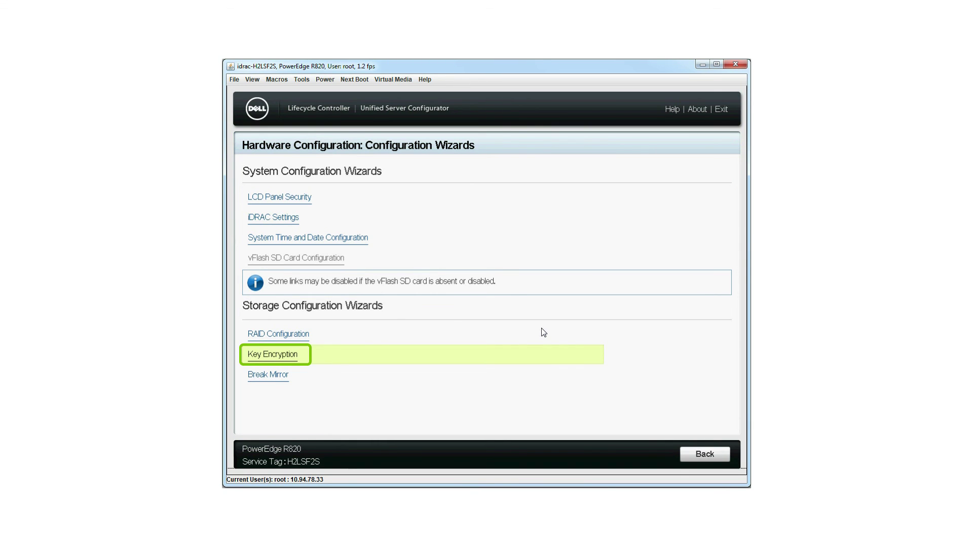
Step: Reopen Key Encryption to verify local key mode and secure-VD1's encrypted status
click(288, 361)
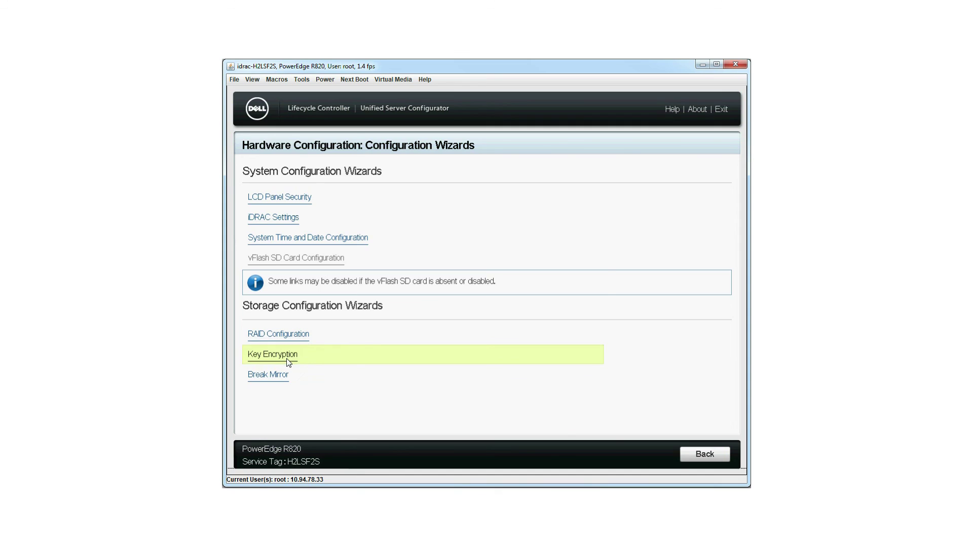